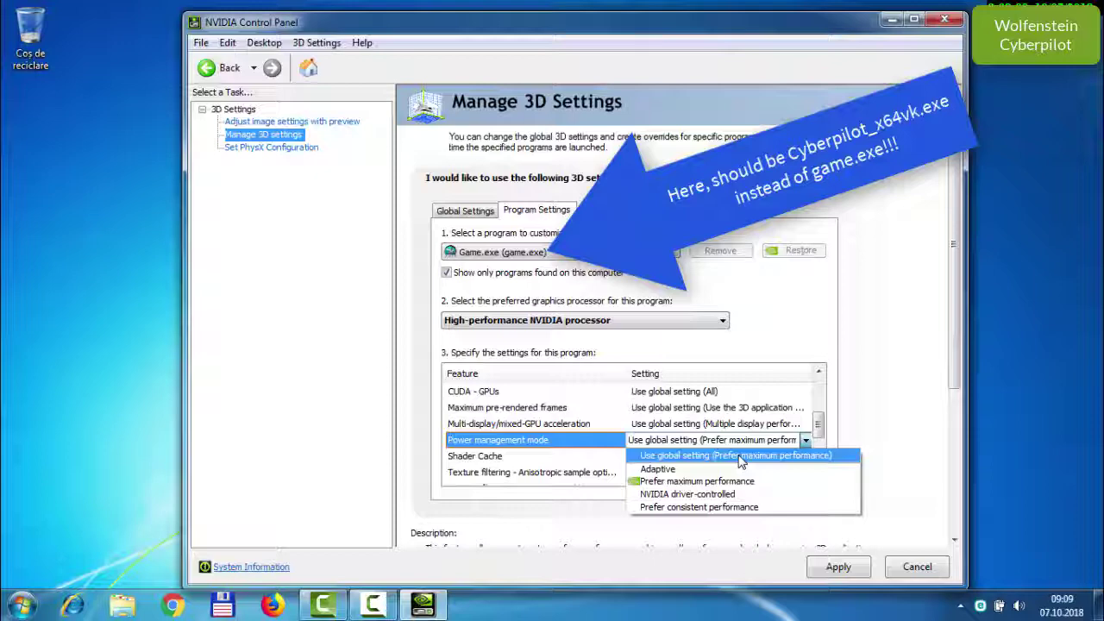
Set the game's power management mode to Prefer maximum performance and its texture filtering quality to High performance.
click(739, 481)
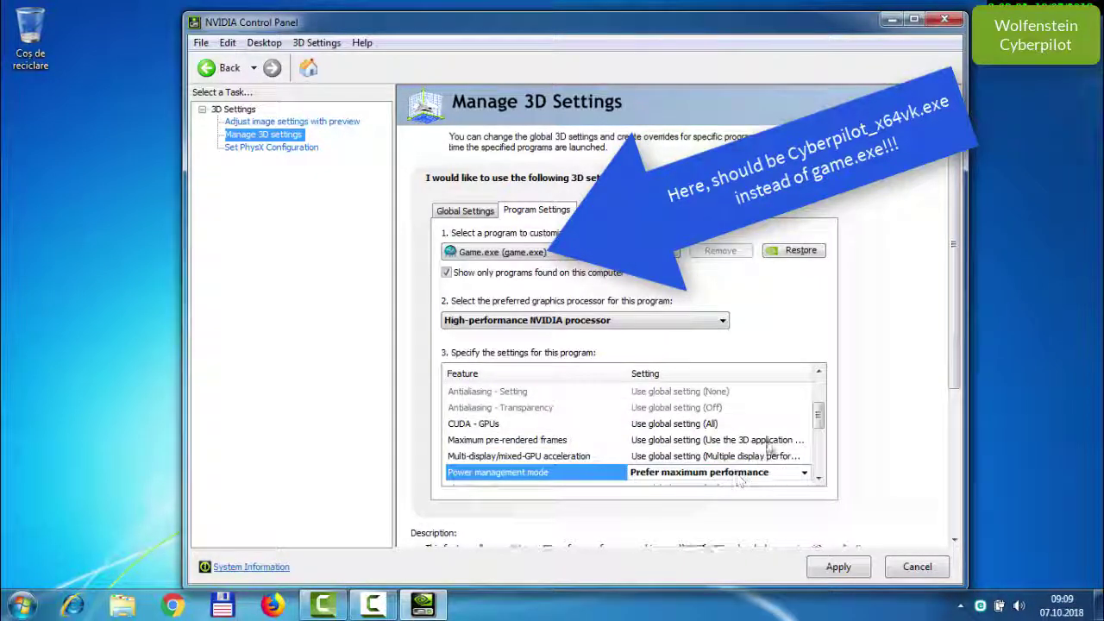
scroll(817, 427, down, 1)
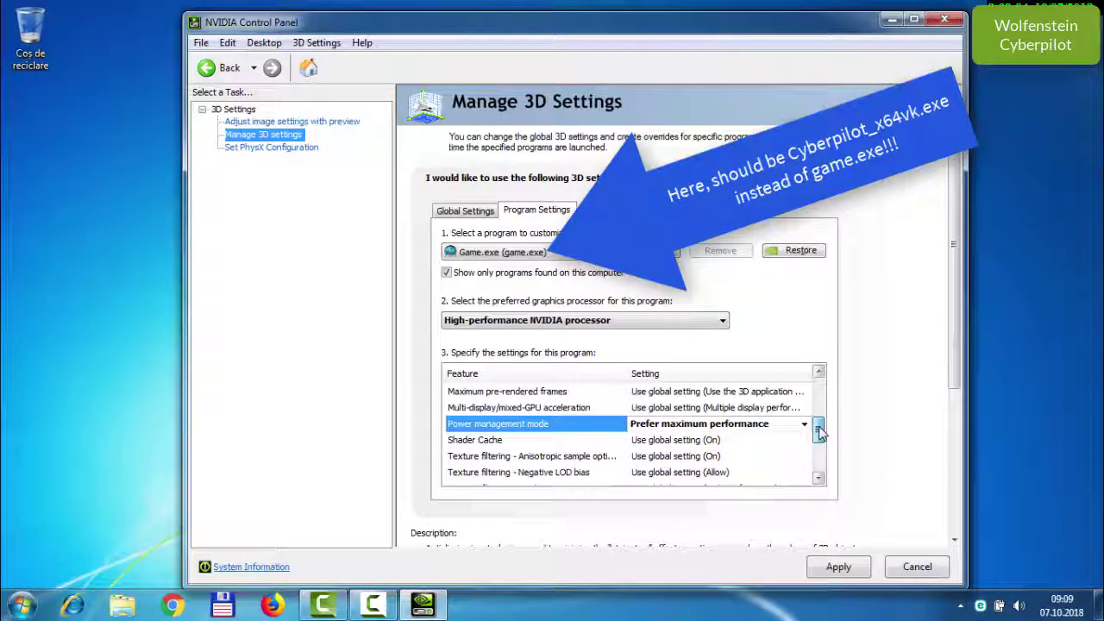
drag(820, 433, 819, 451)
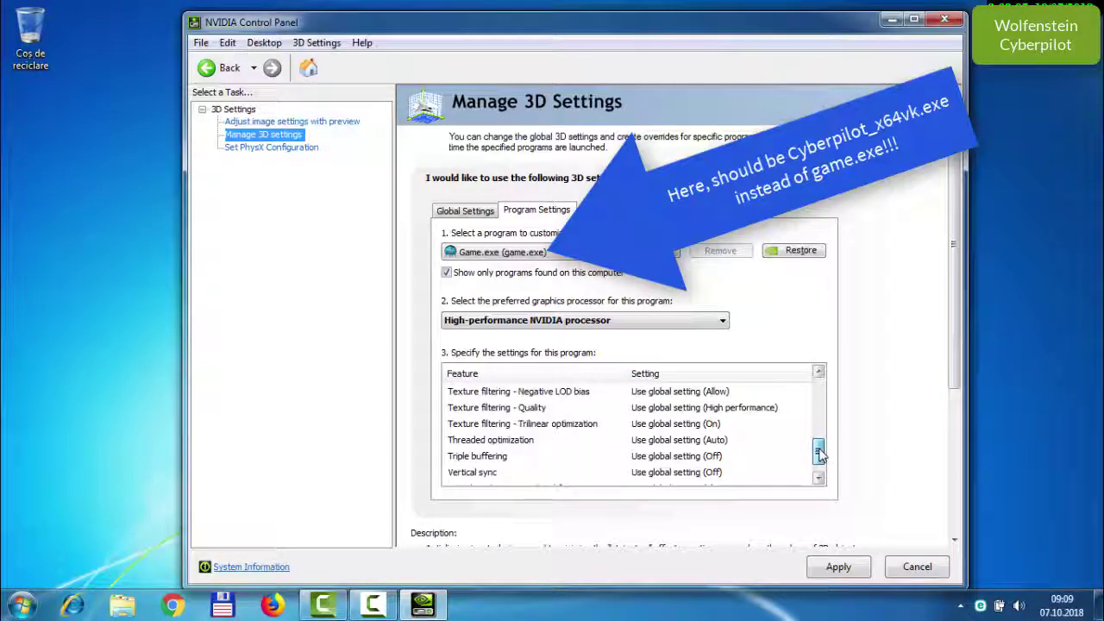
click(768, 414)
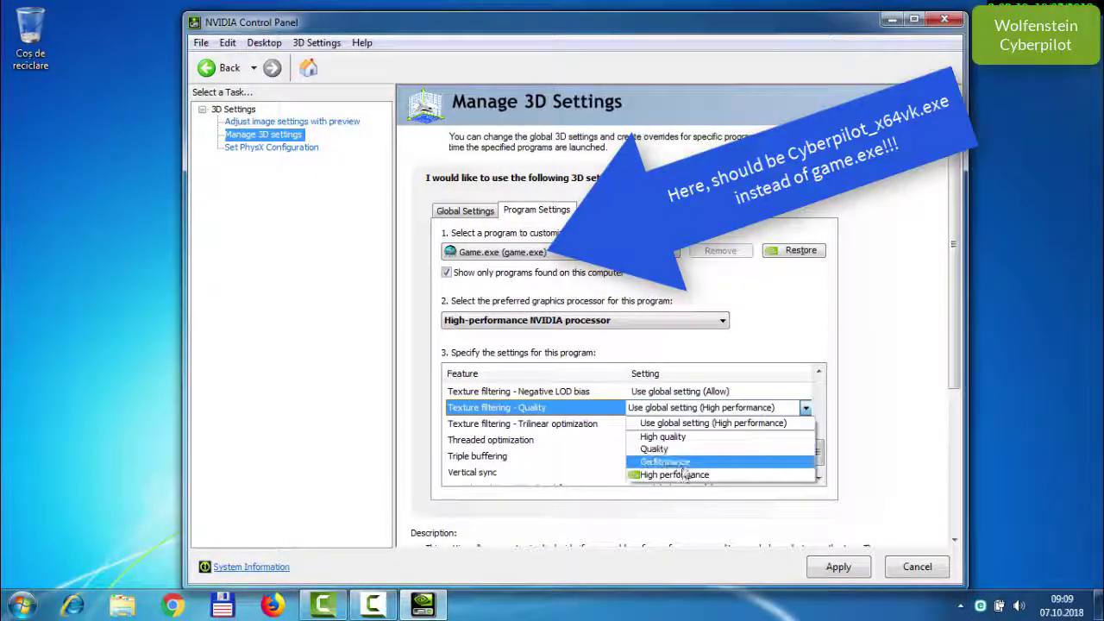
click(684, 475)
Set the game's anisotropic sample optimization to Off, apply the program settings and close the NVIDIA Control Panel.
drag(820, 434, 821, 466)
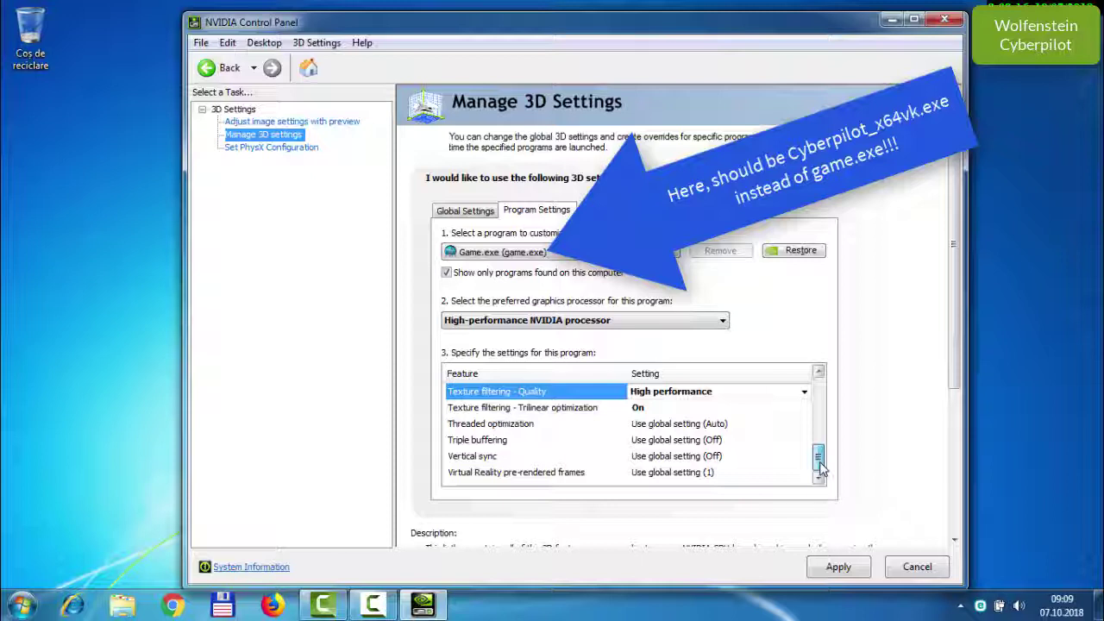
drag(821, 463, 819, 437)
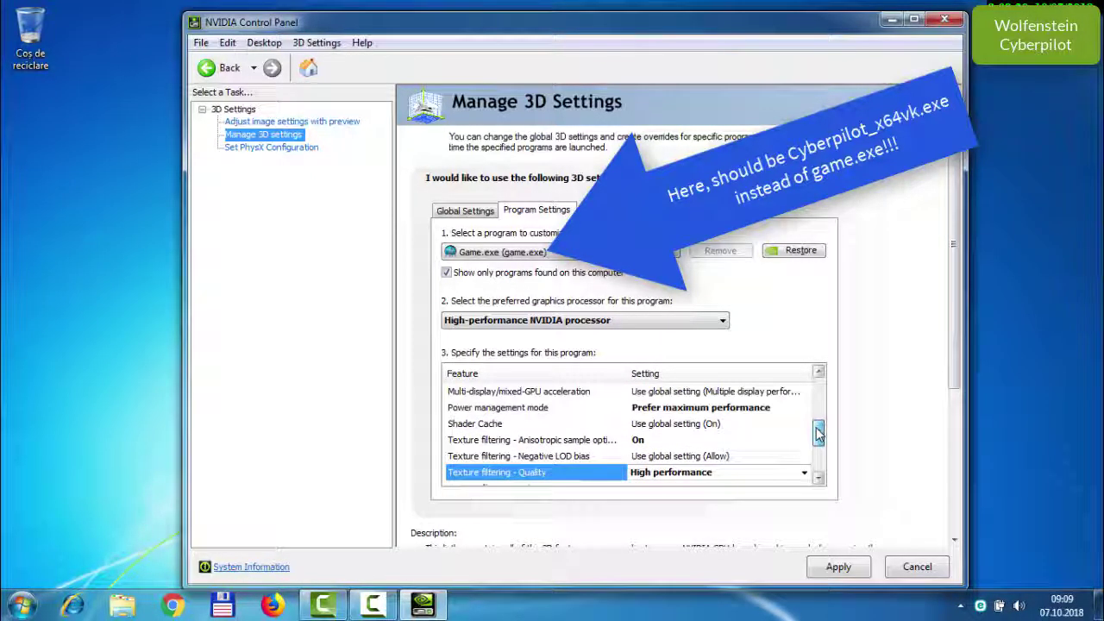
click(680, 440)
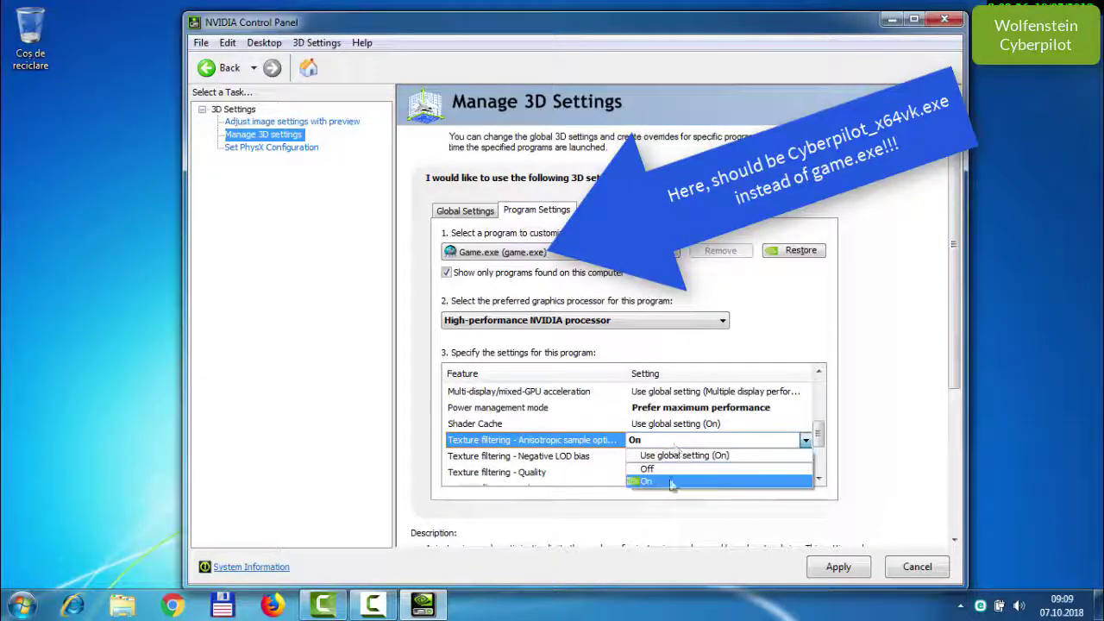
click(673, 469)
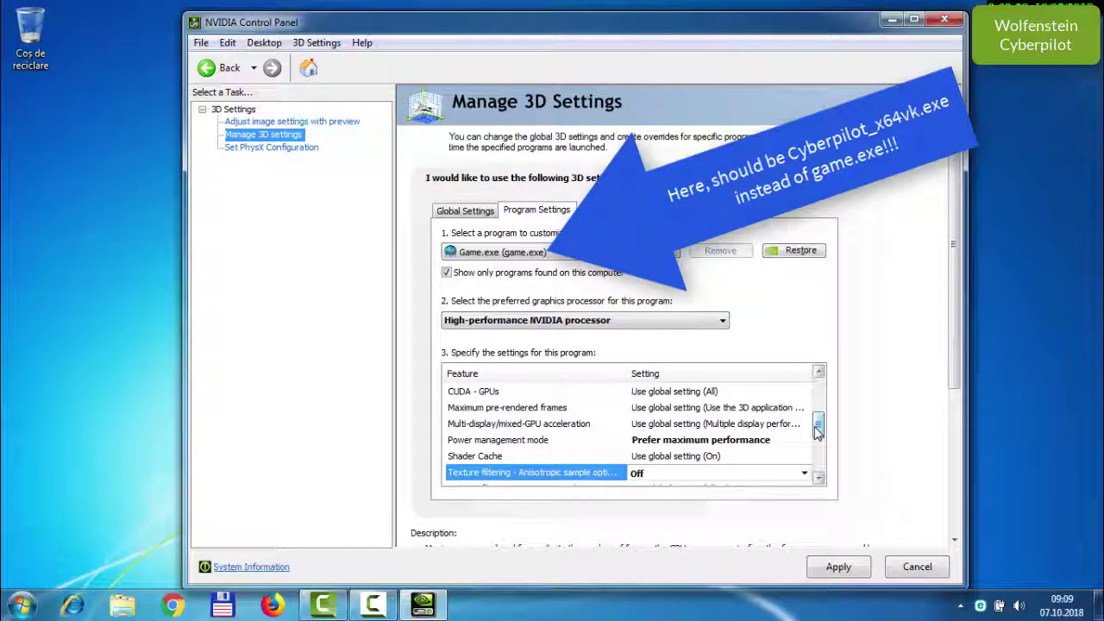
scroll(821, 421, up, 3)
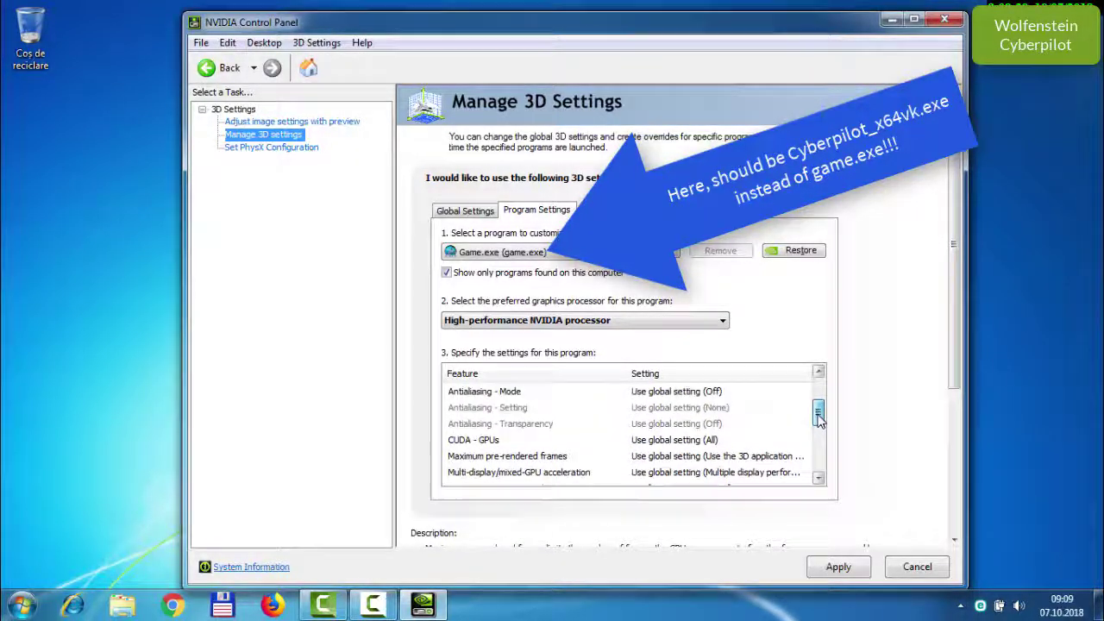
scroll(819, 410, up, 4)
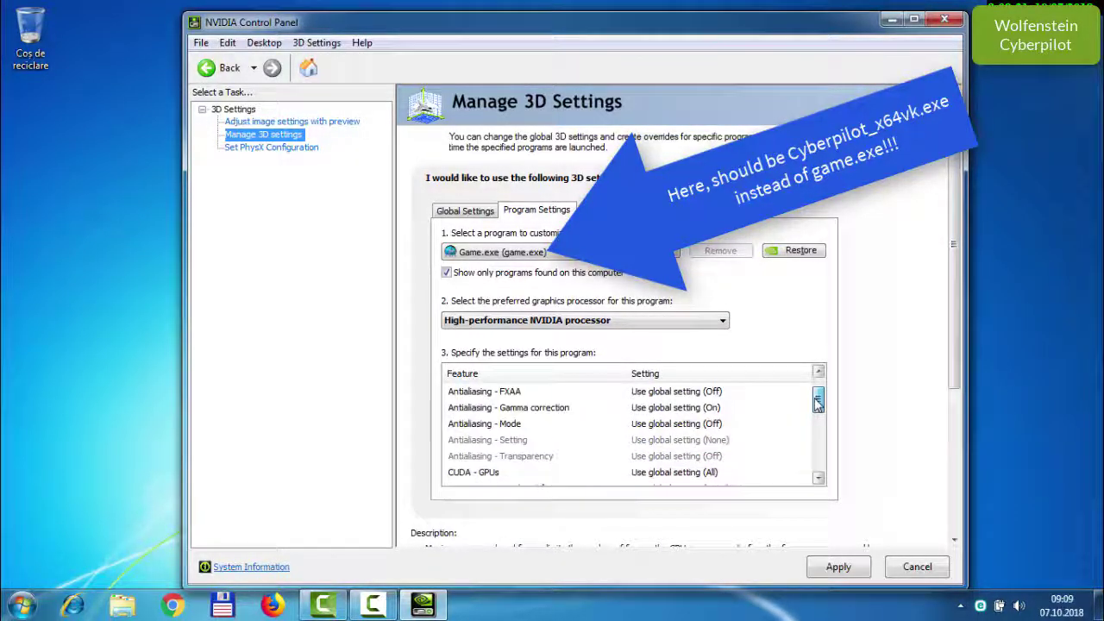
click(841, 568)
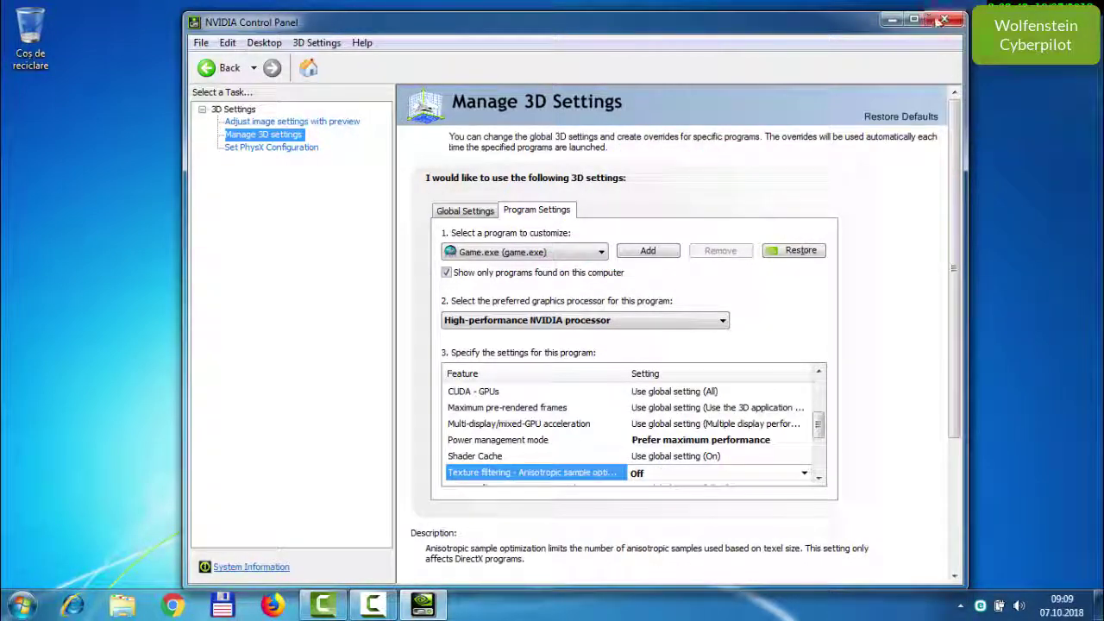
click(945, 19)
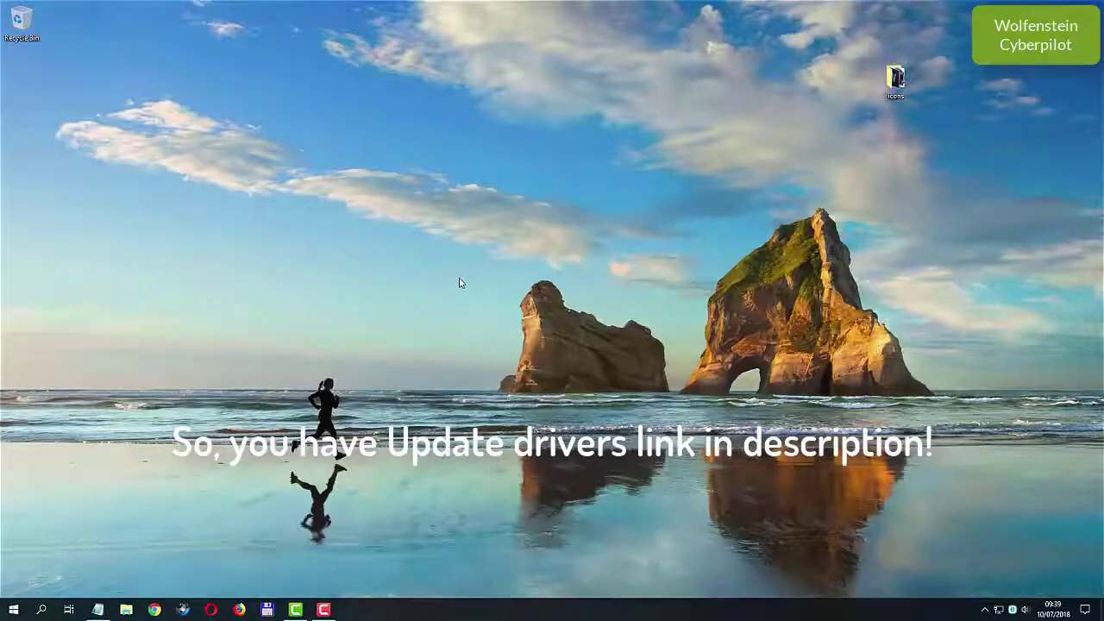
Open AMD Radeon Settings from the desktop and show its Gaming profiles.
right_click(460, 279)
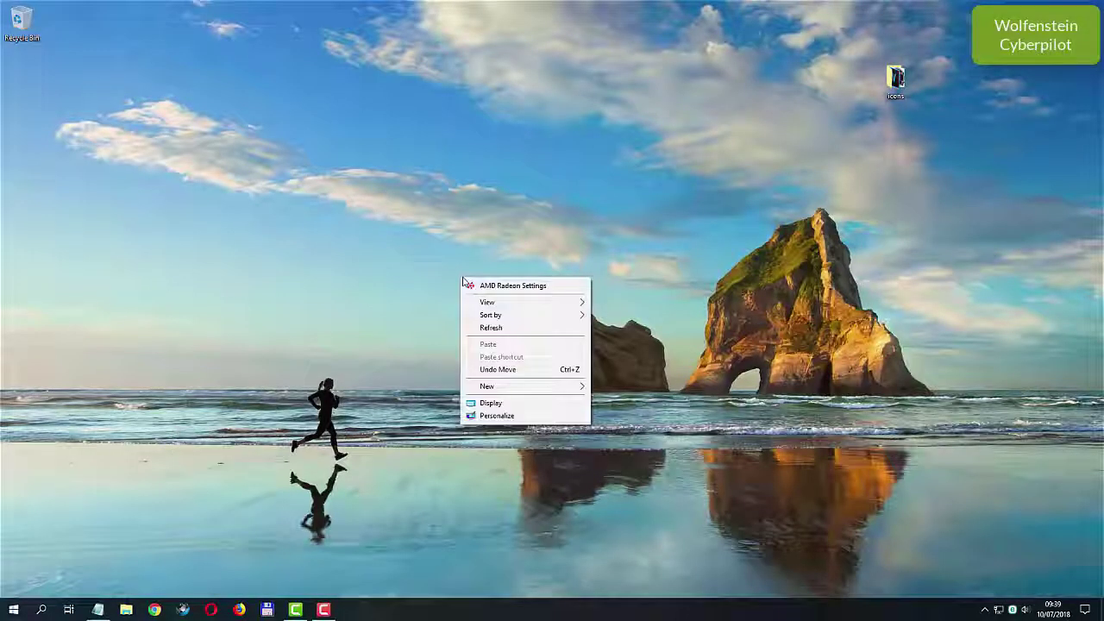
click(558, 290)
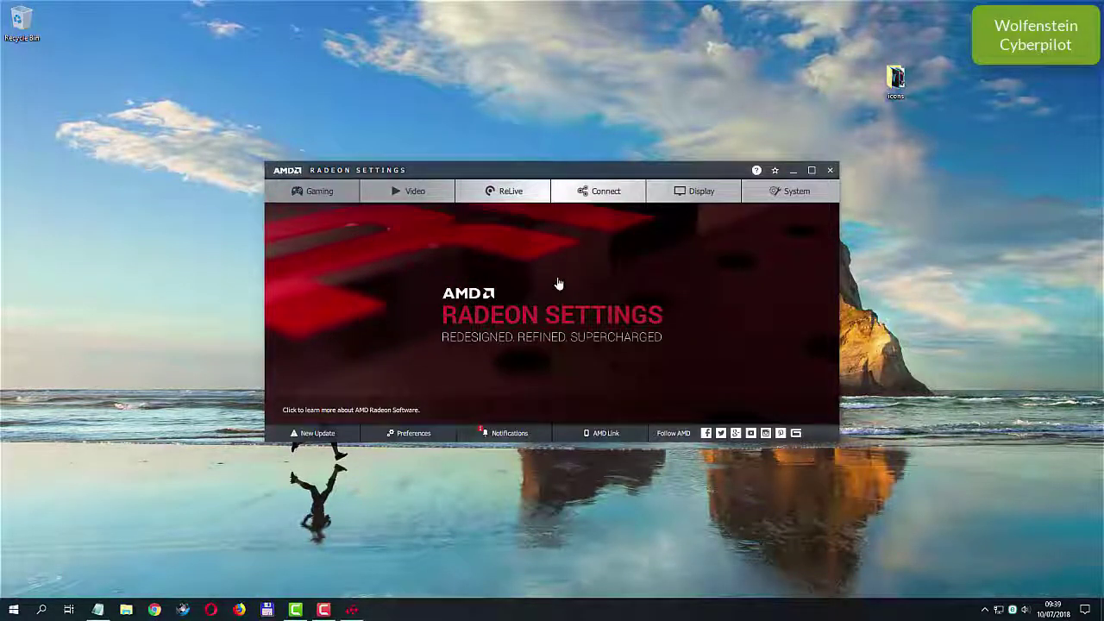
click(305, 192)
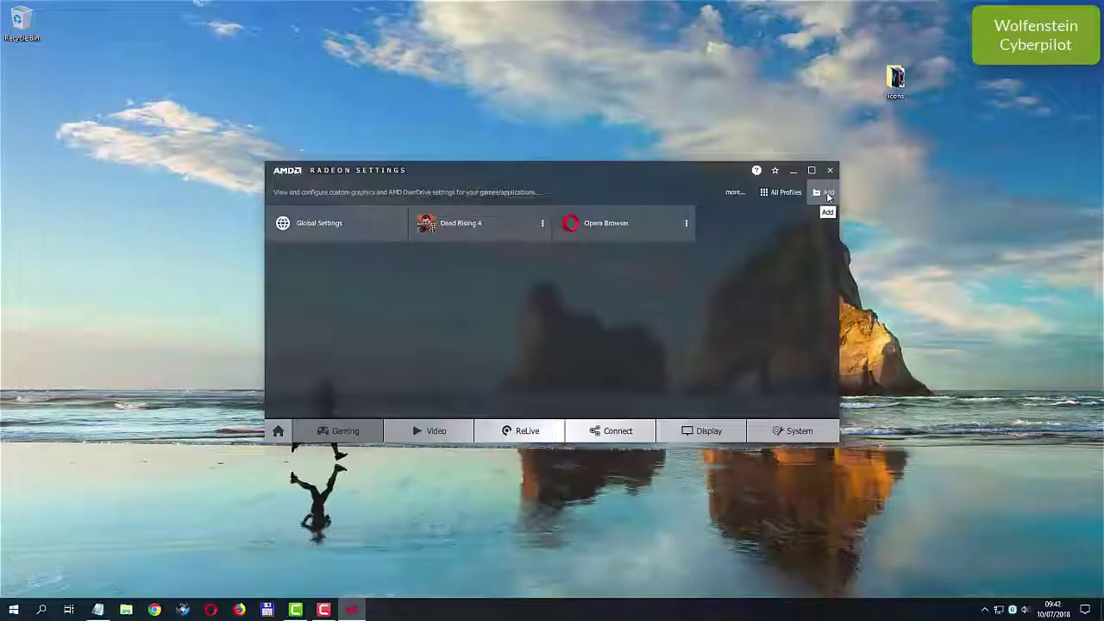
Add the GAME application from DESIRED GAME FOLDER in Downloads as a gaming profile and check its profile options.
click(824, 192)
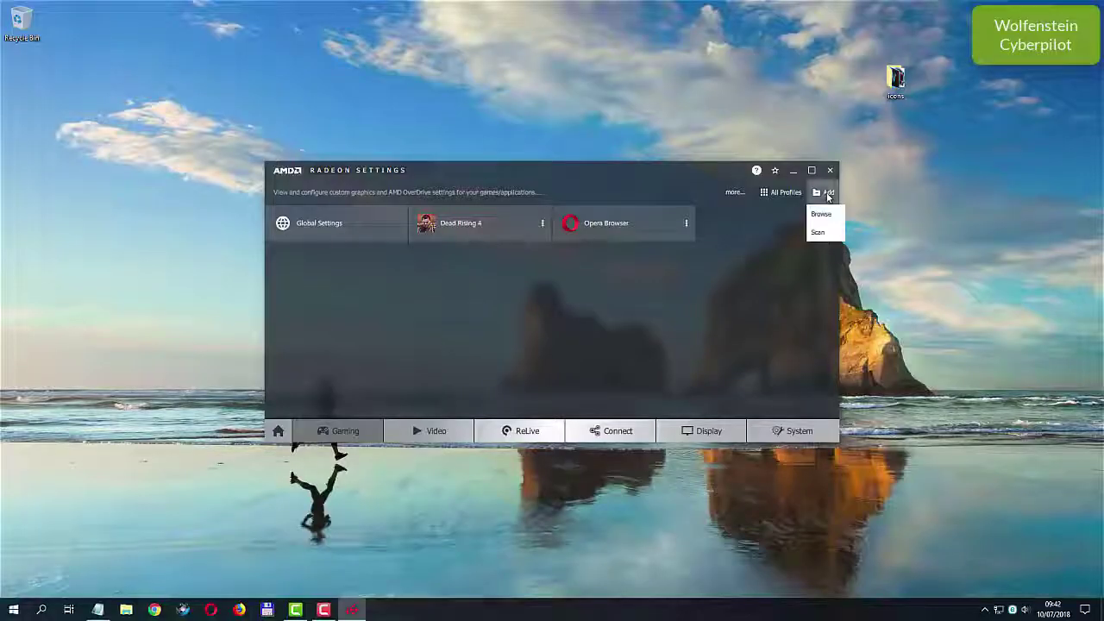
click(826, 215)
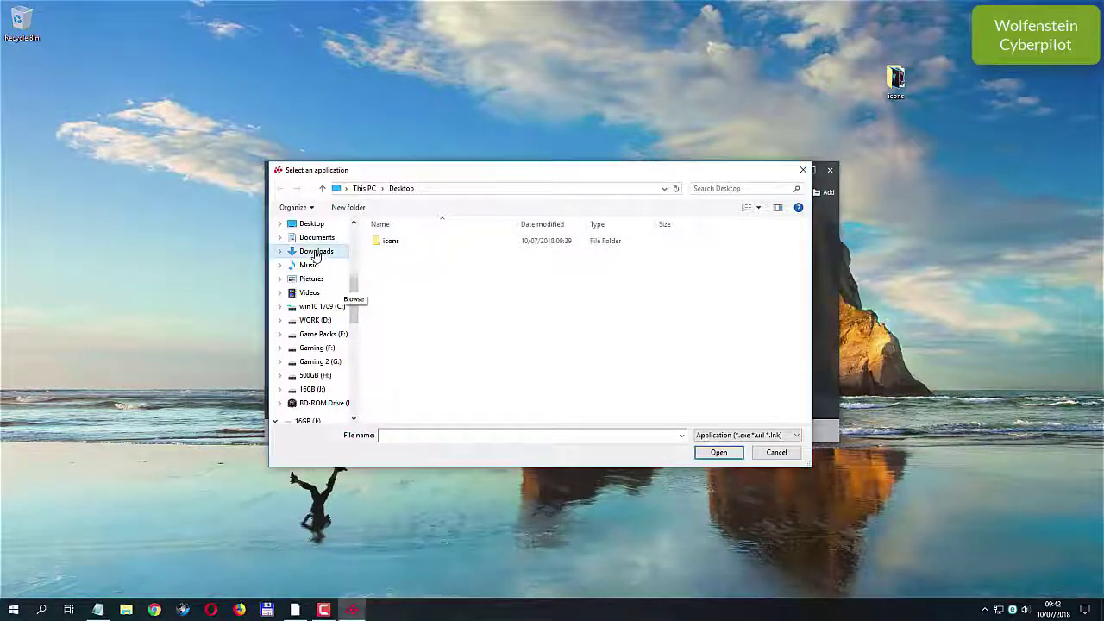
click(315, 251)
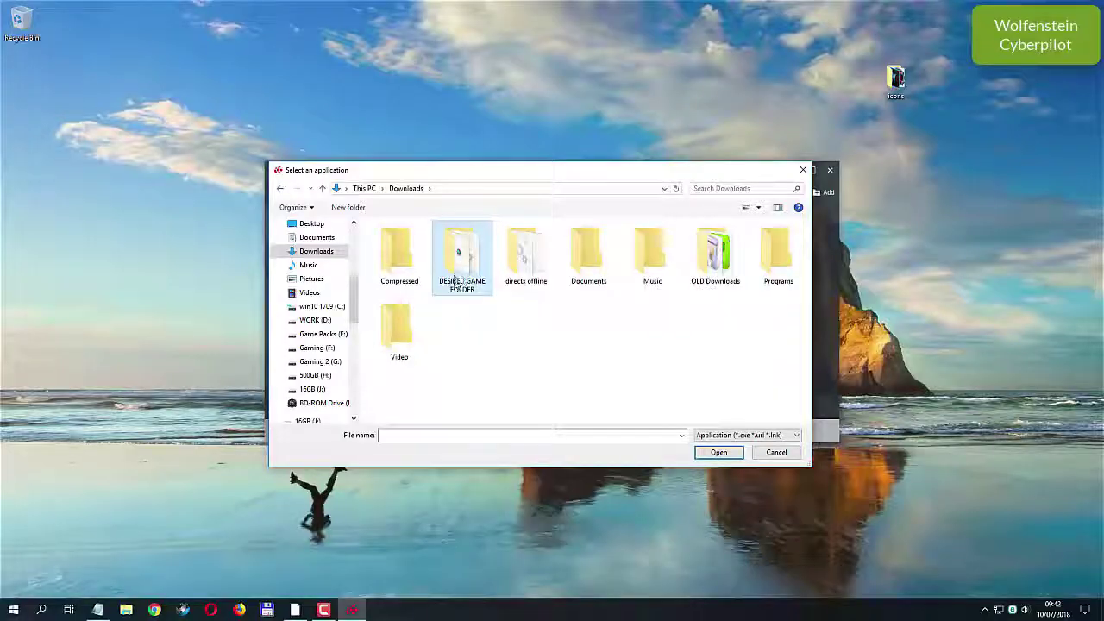
double_click(464, 256)
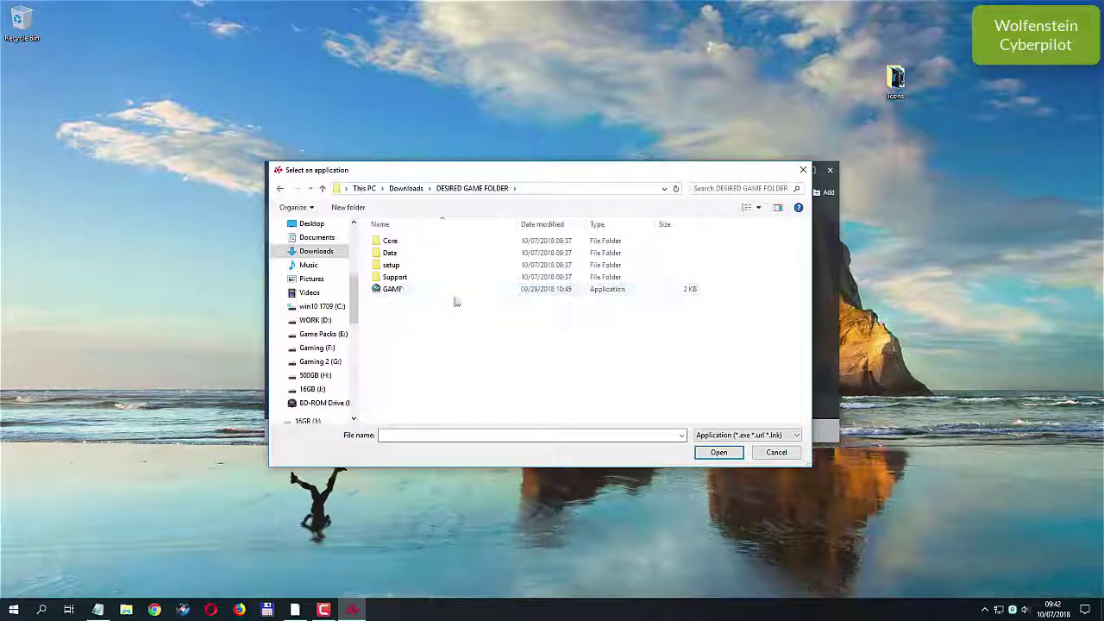
click(412, 290)
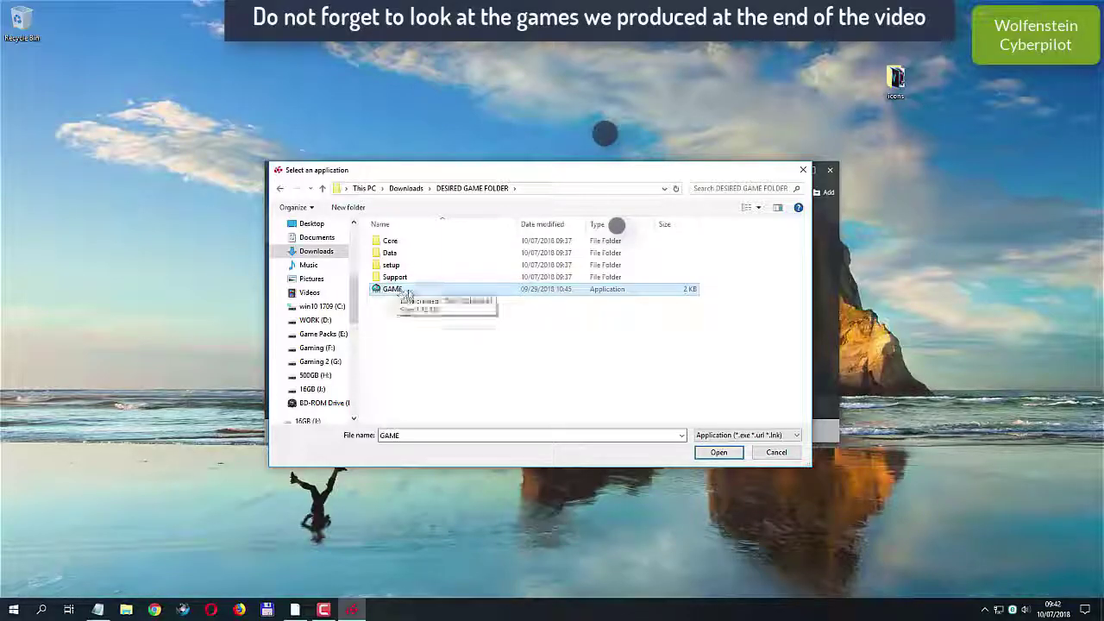
click(729, 452)
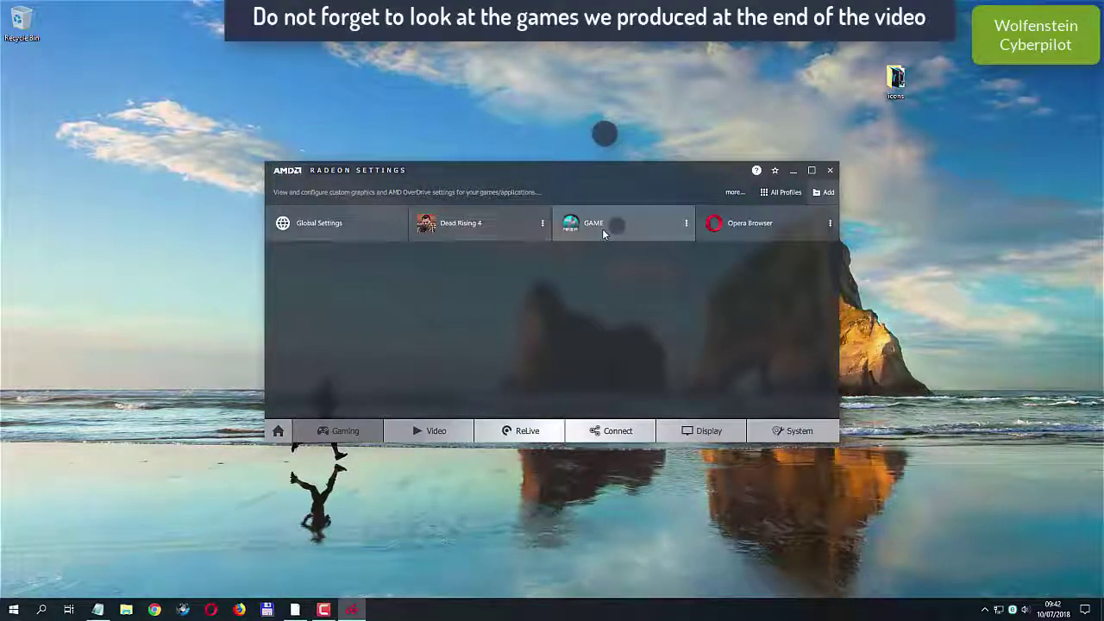
click(687, 225)
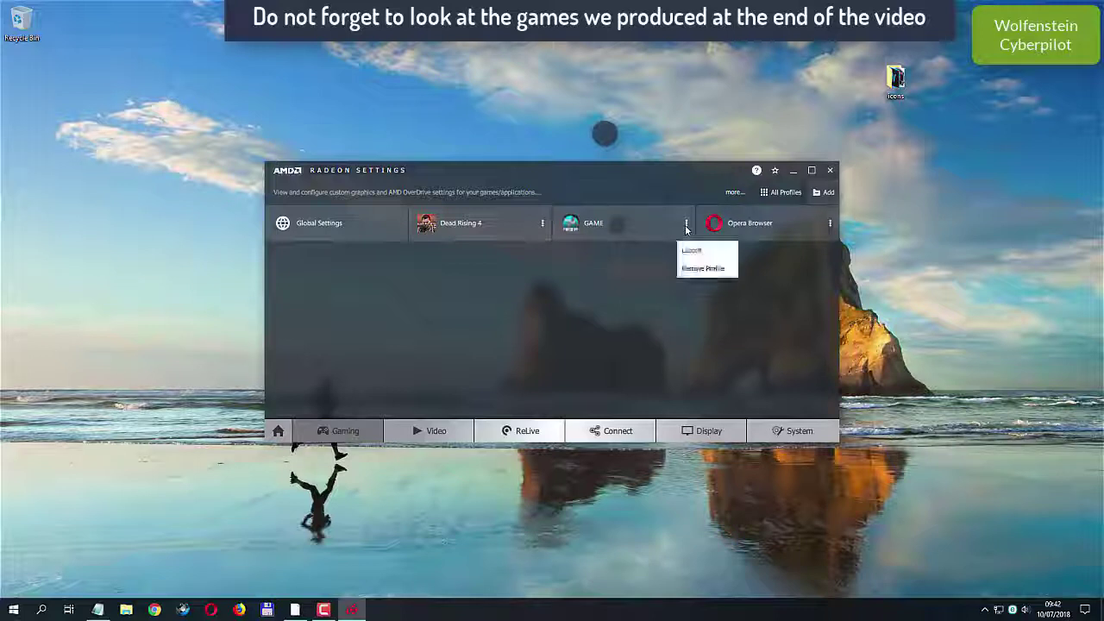
click(583, 341)
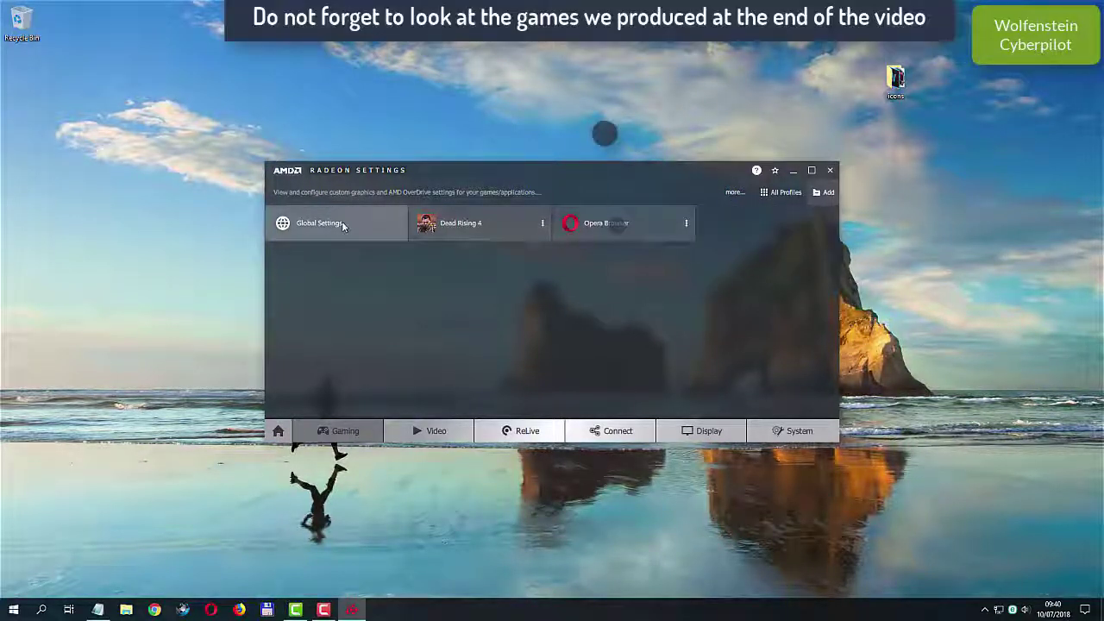
In the global graphics settings, set Anti-aliasing Mode to Override application settings and Texture Filtering Quality to Performance.
click(342, 225)
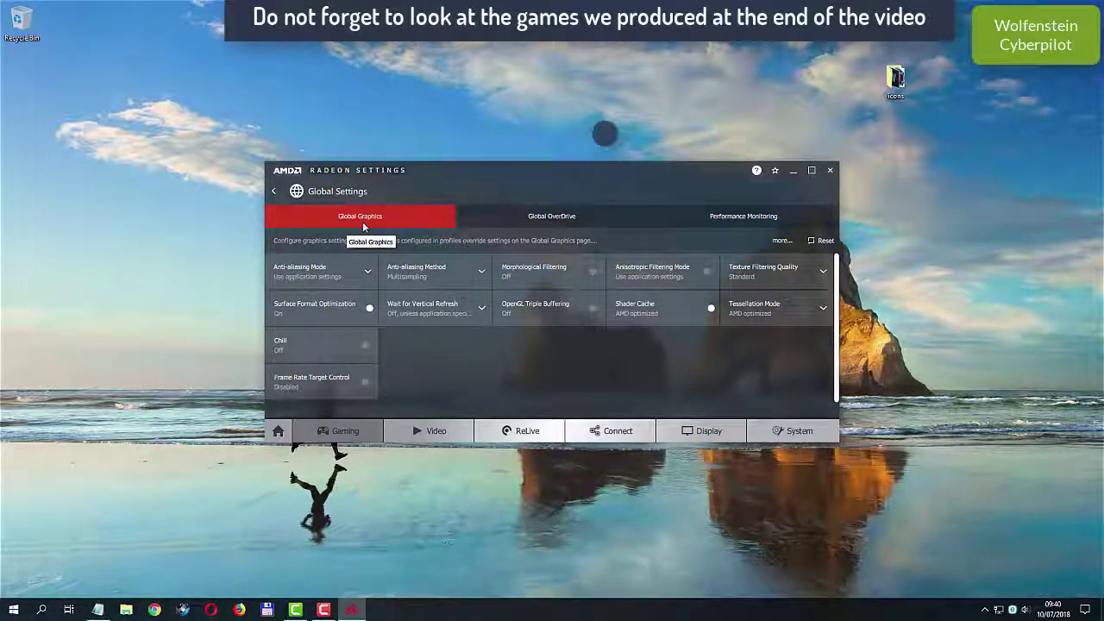
click(368, 273)
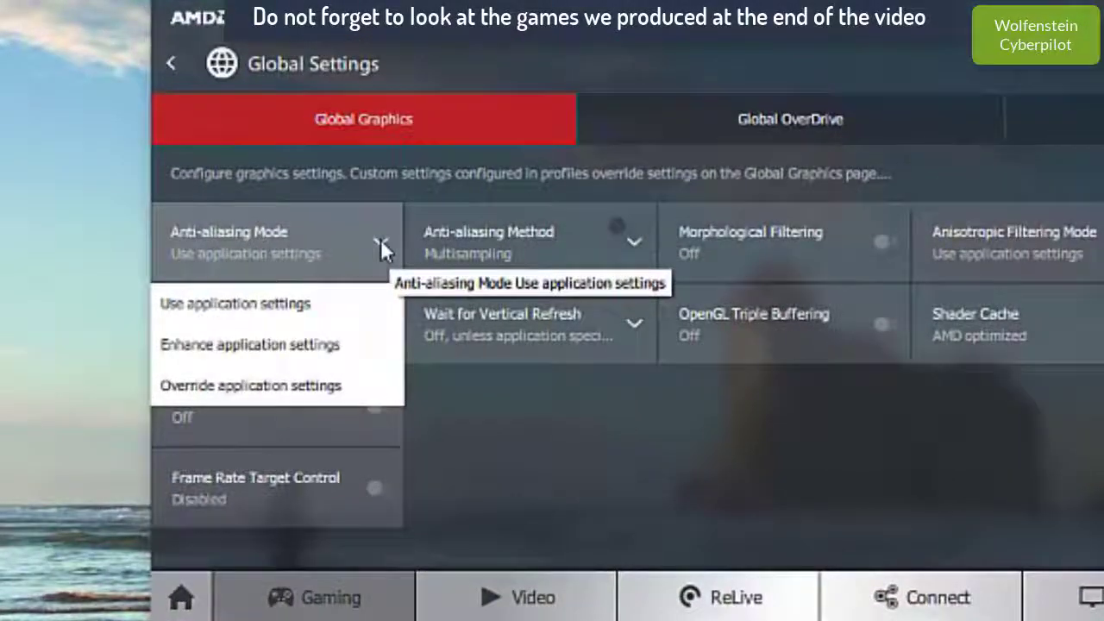
click(319, 386)
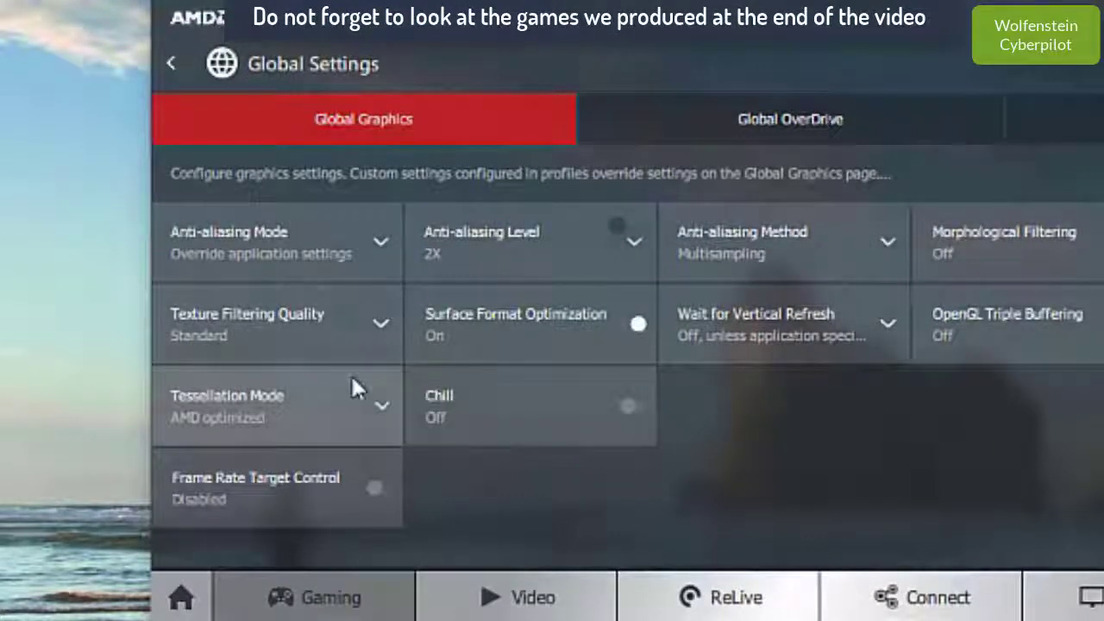
click(380, 324)
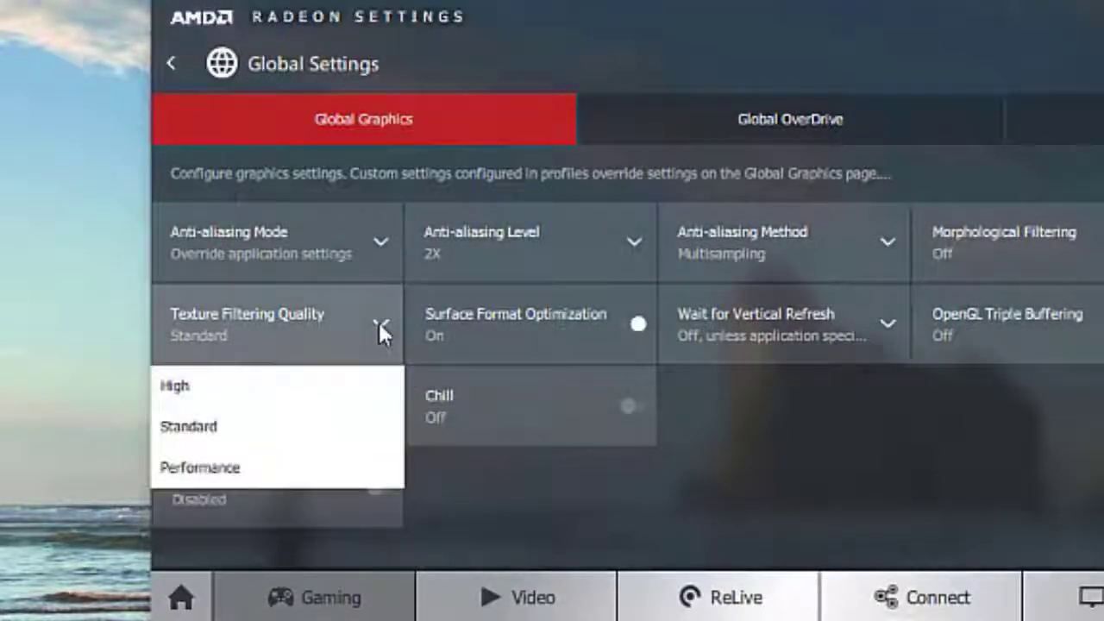
click(306, 470)
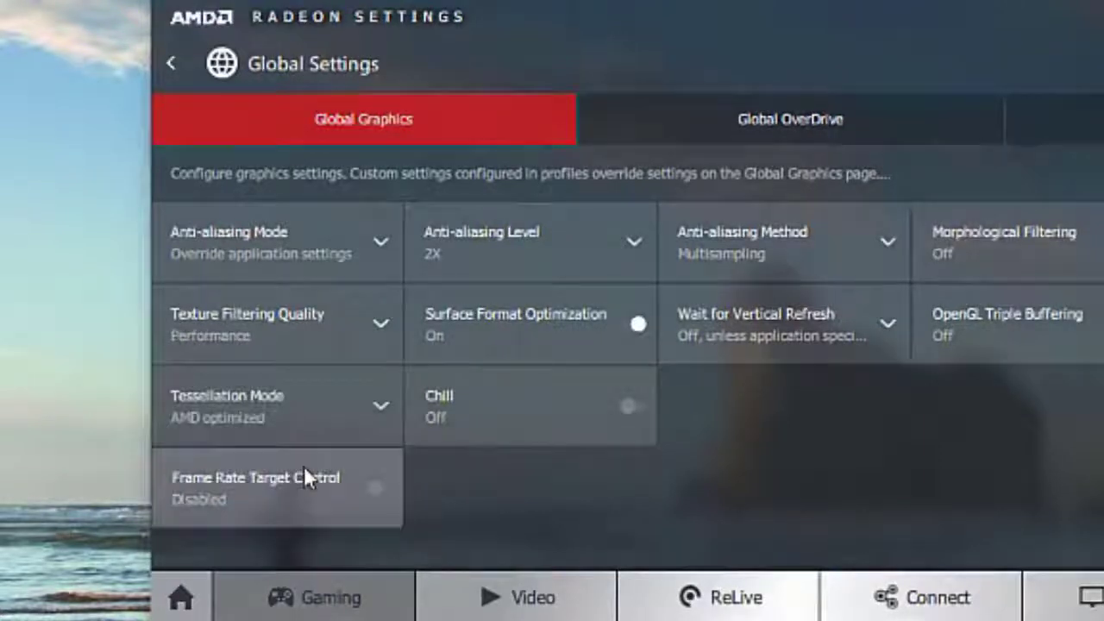
Select 2X as the global anti-aliasing level and check the available anti-aliasing methods.
click(634, 243)
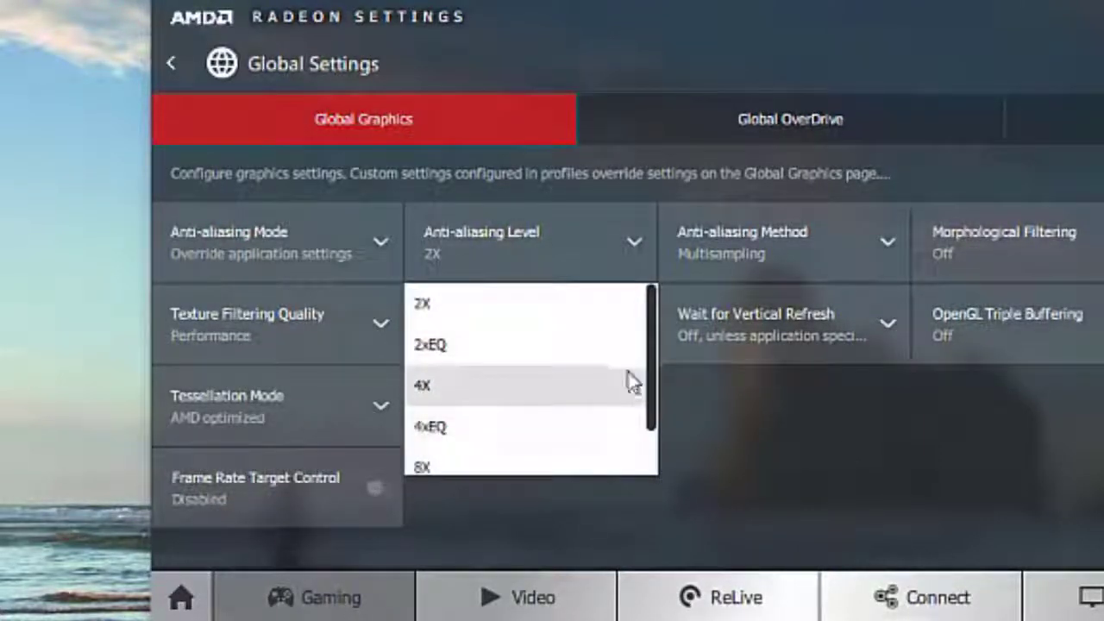
drag(651, 357, 650, 298)
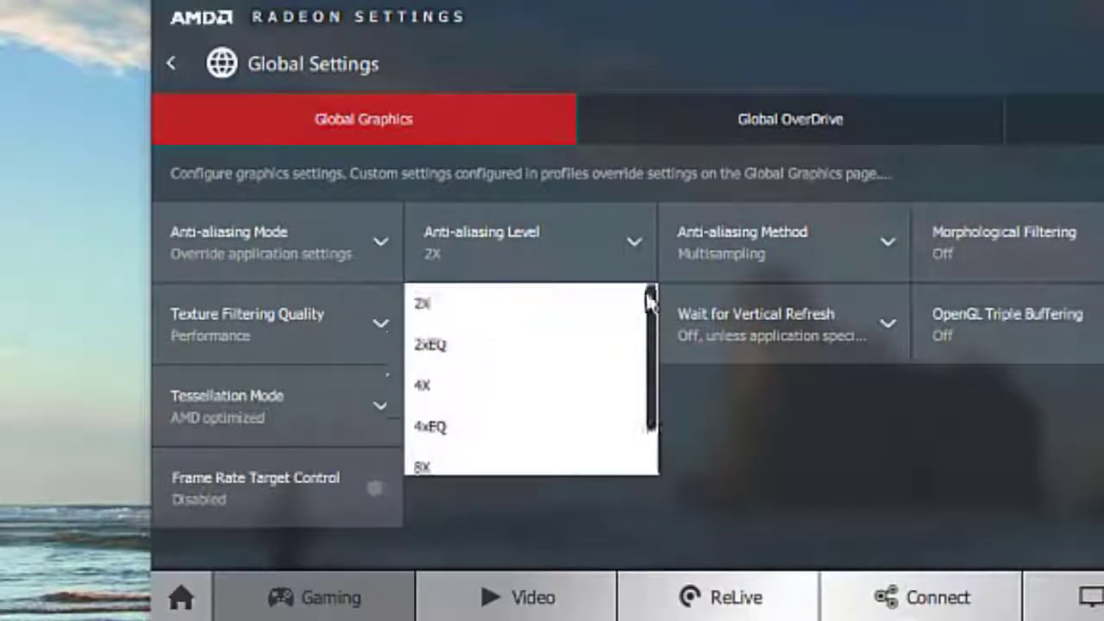
click(517, 300)
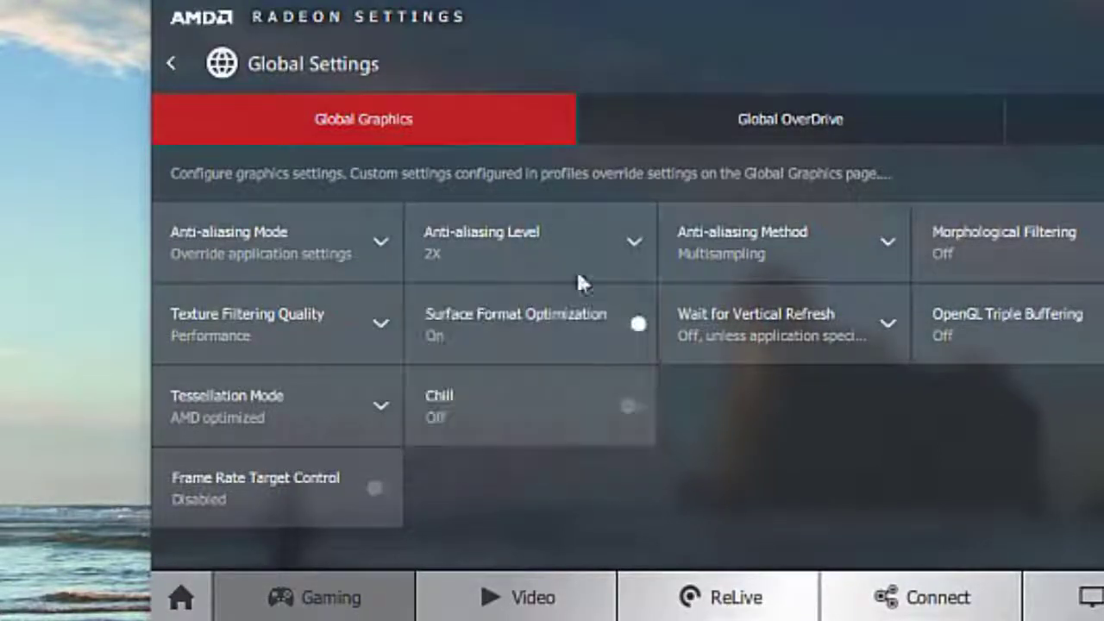
click(880, 244)
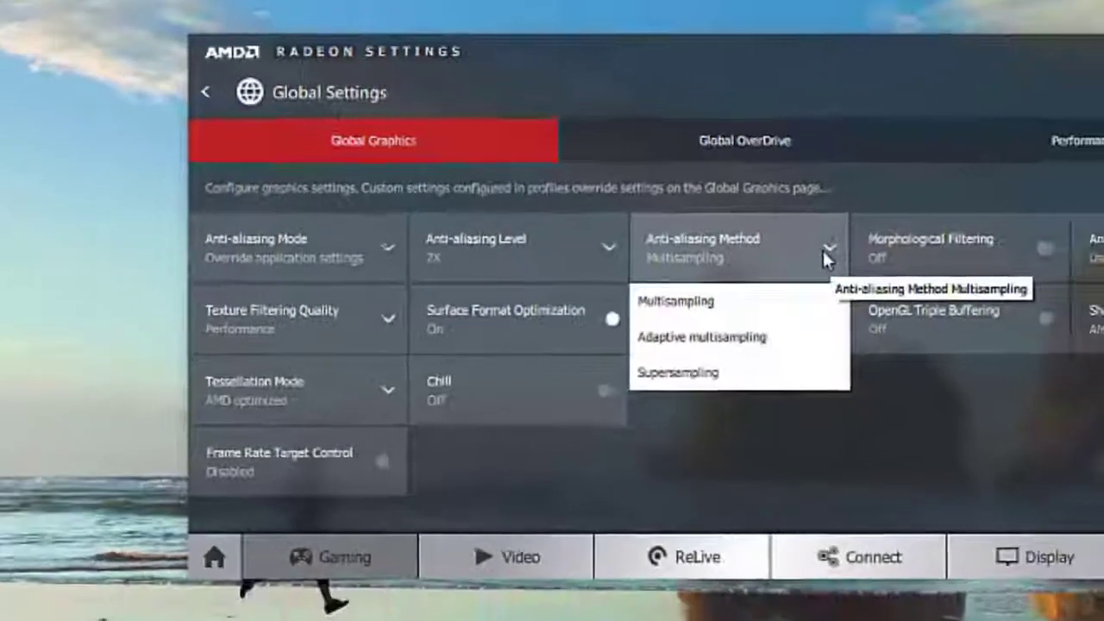
click(822, 248)
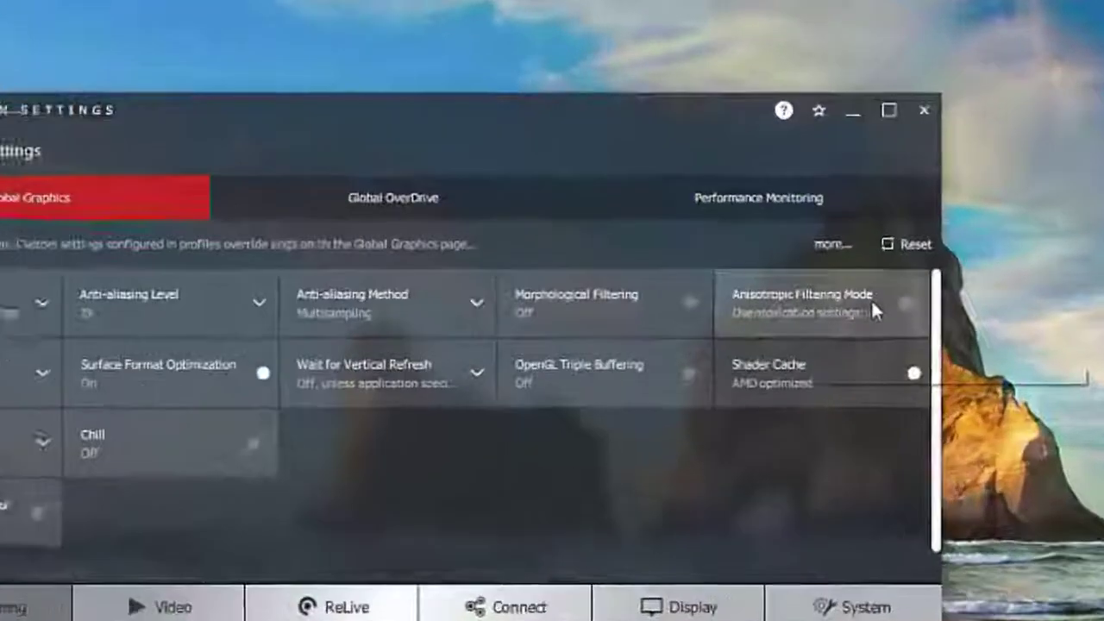
Switch Anisotropic Filtering Mode to Override application settings and back to Use application settings.
click(819, 271)
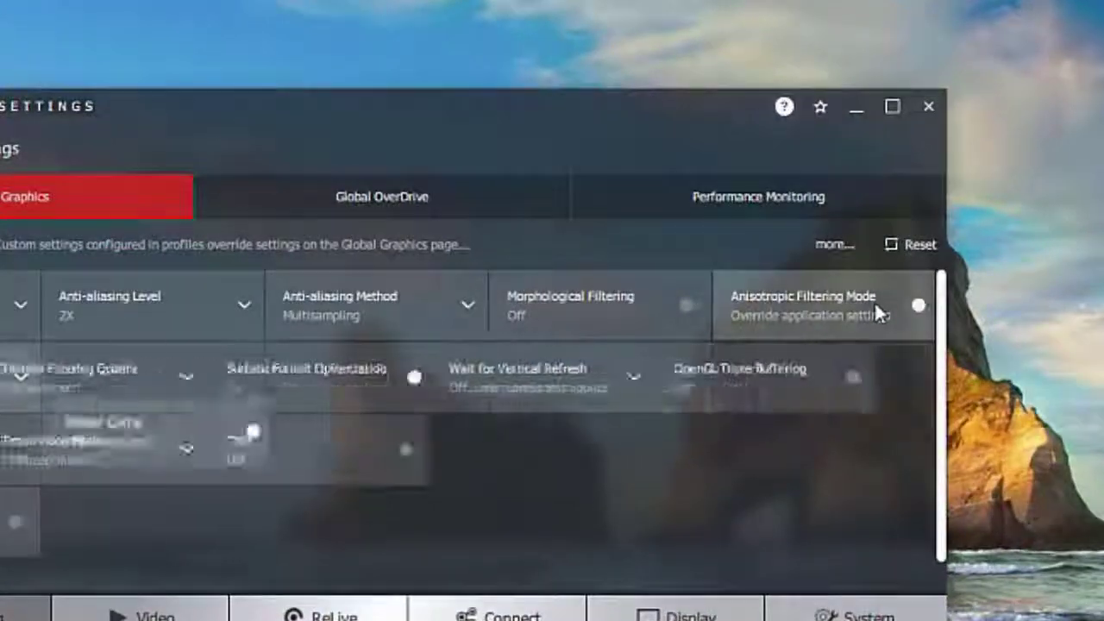
click(886, 312)
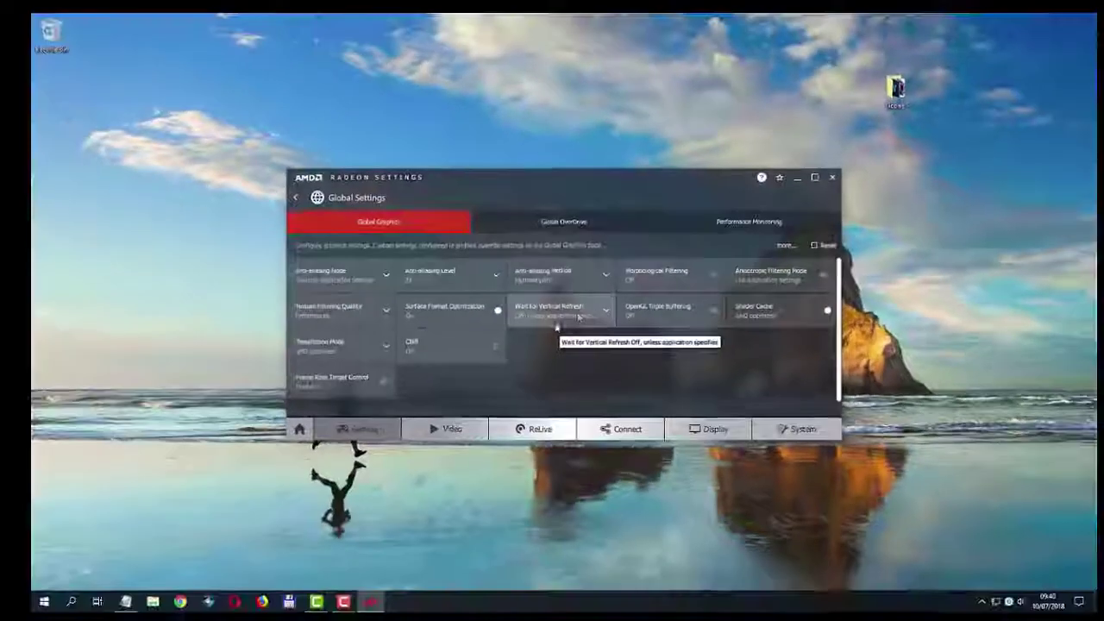
Set Wait for Vertical Refresh to Always off in the global graphics settings and check the Tessellation Mode options.
click(580, 315)
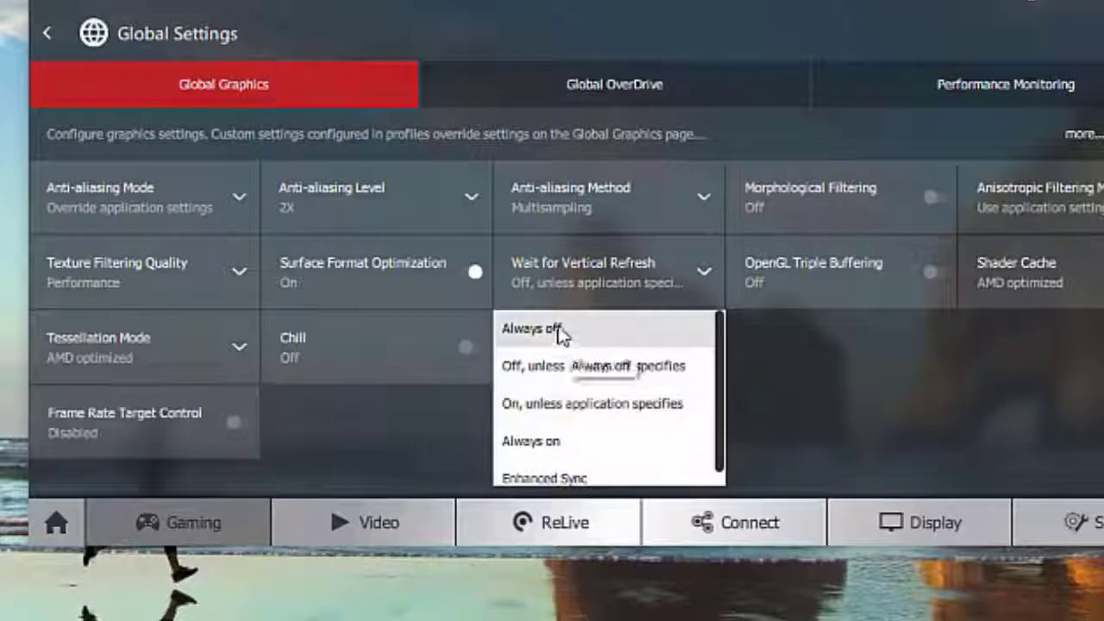
click(558, 329)
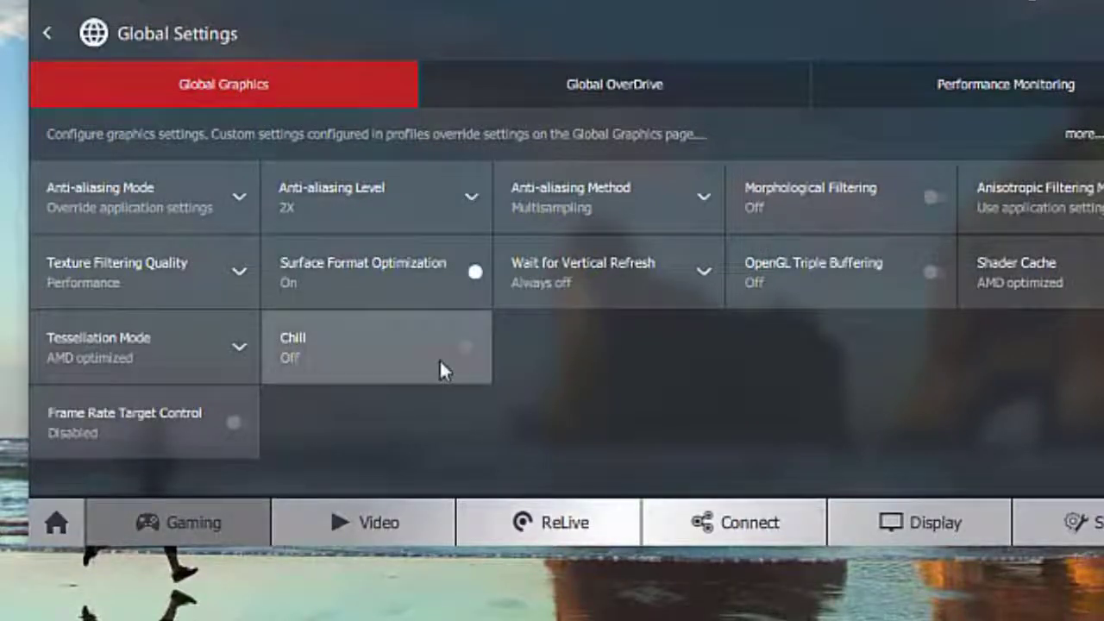
click(235, 341)
click(236, 341)
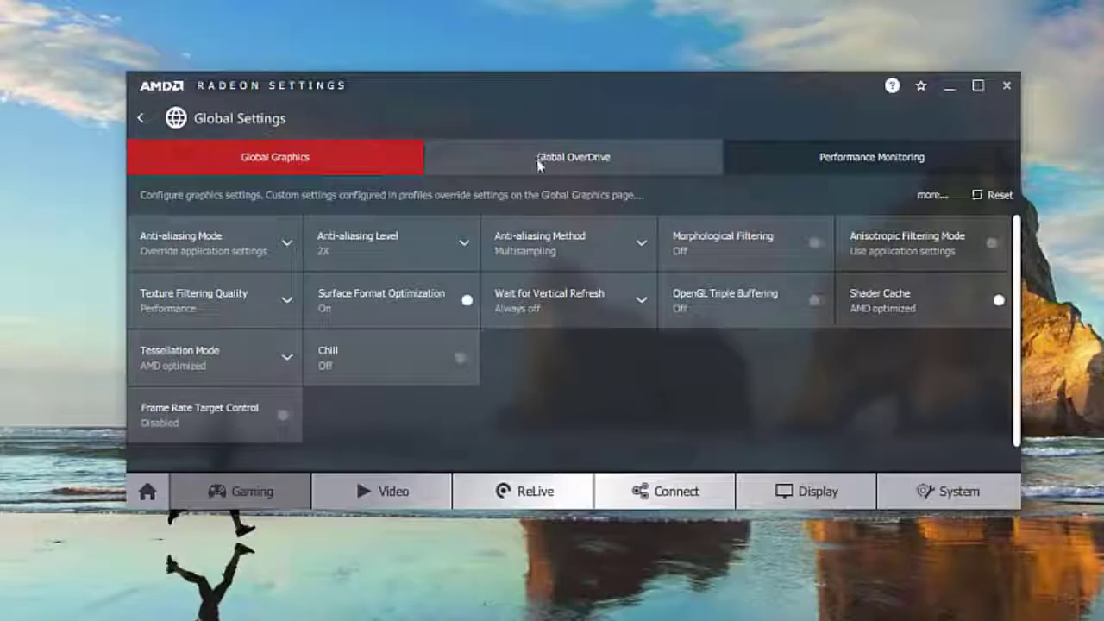
Accept the Global OverDrive warning and apply a GPU clock of about 1005 MHz with a 20% power limit.
click(538, 159)
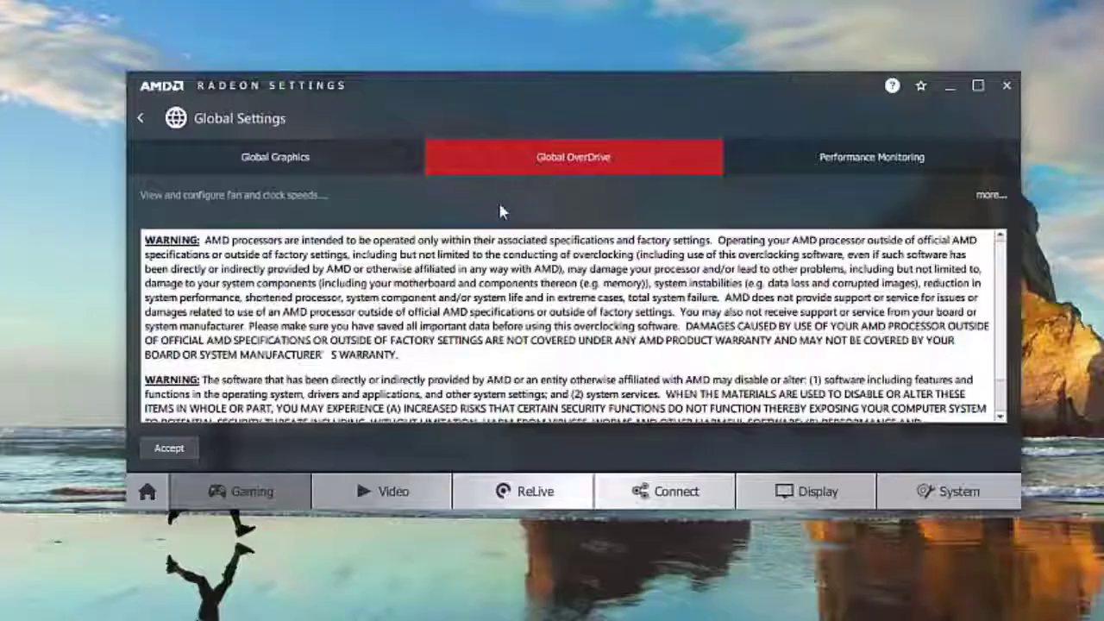
click(167, 449)
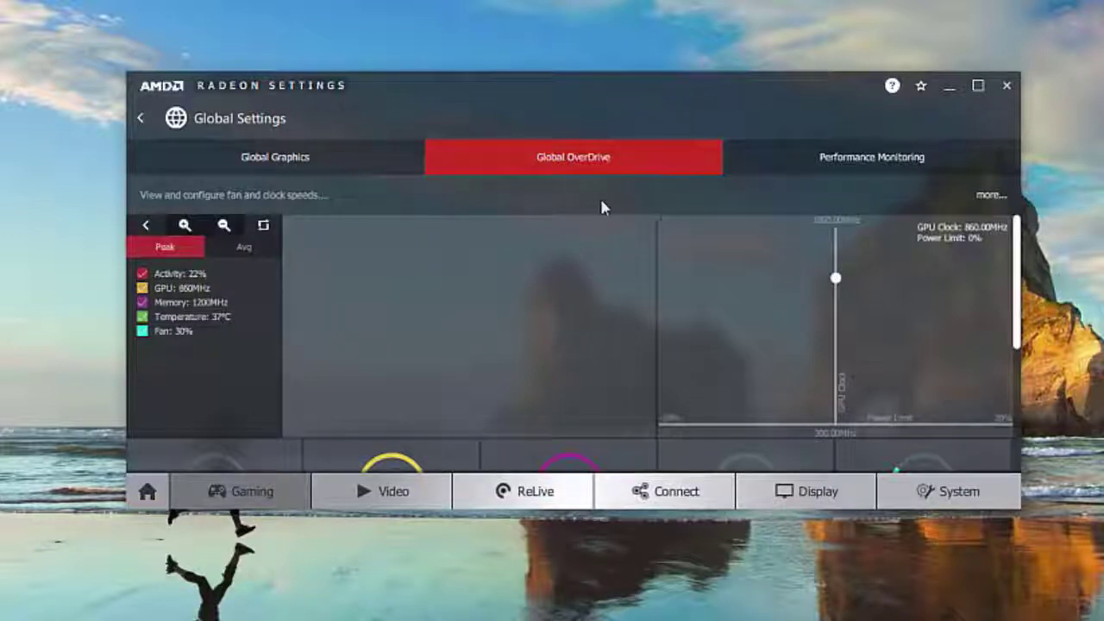
click(835, 279)
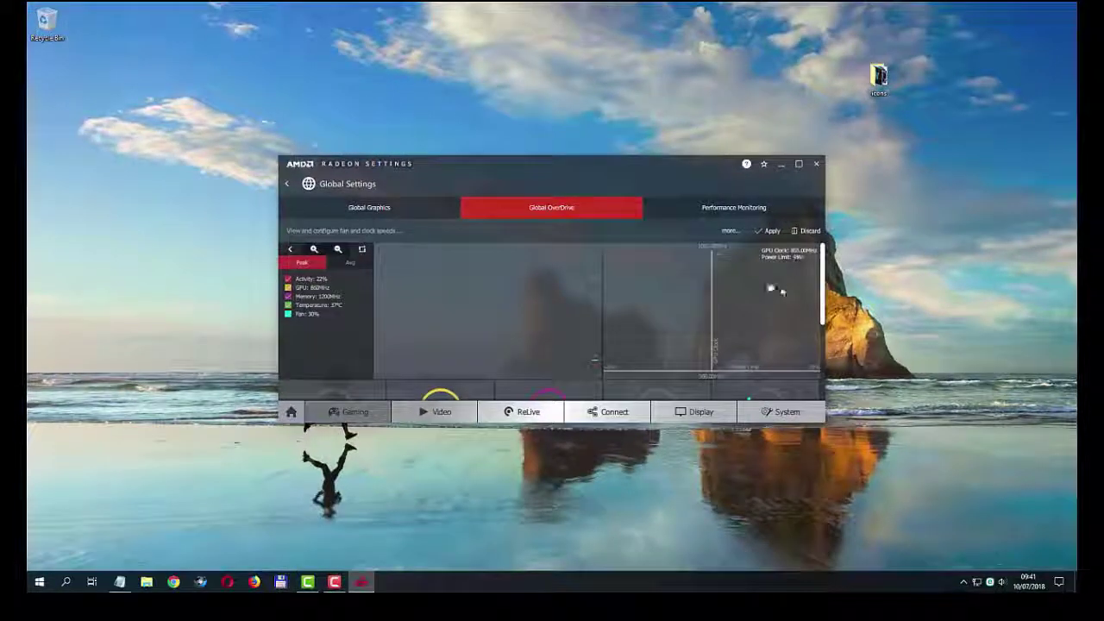
drag(782, 292, 812, 292)
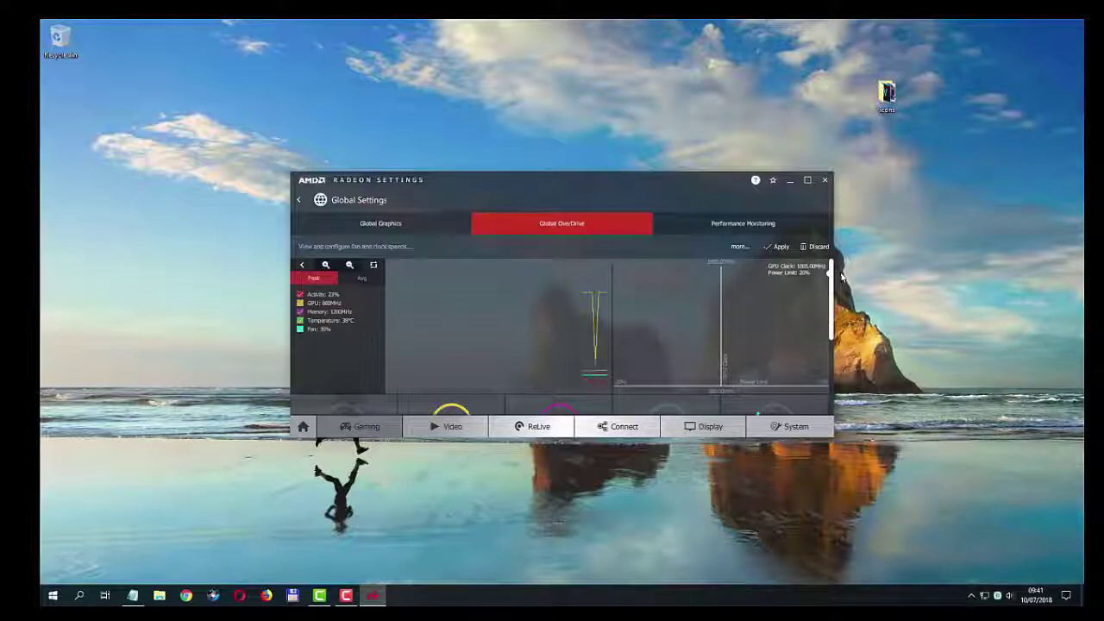
click(775, 248)
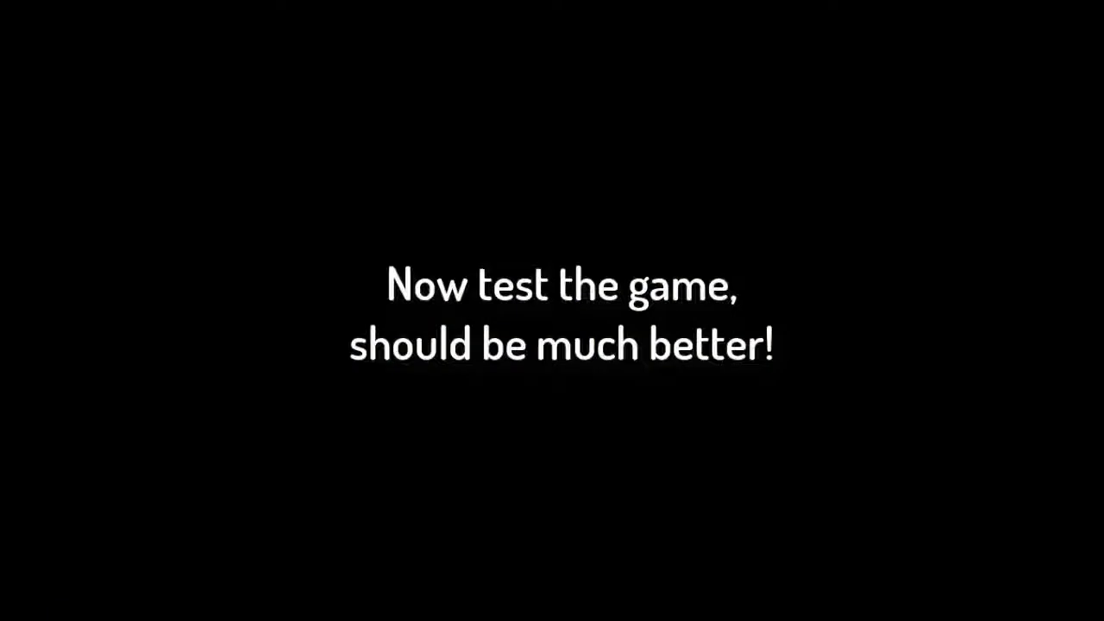